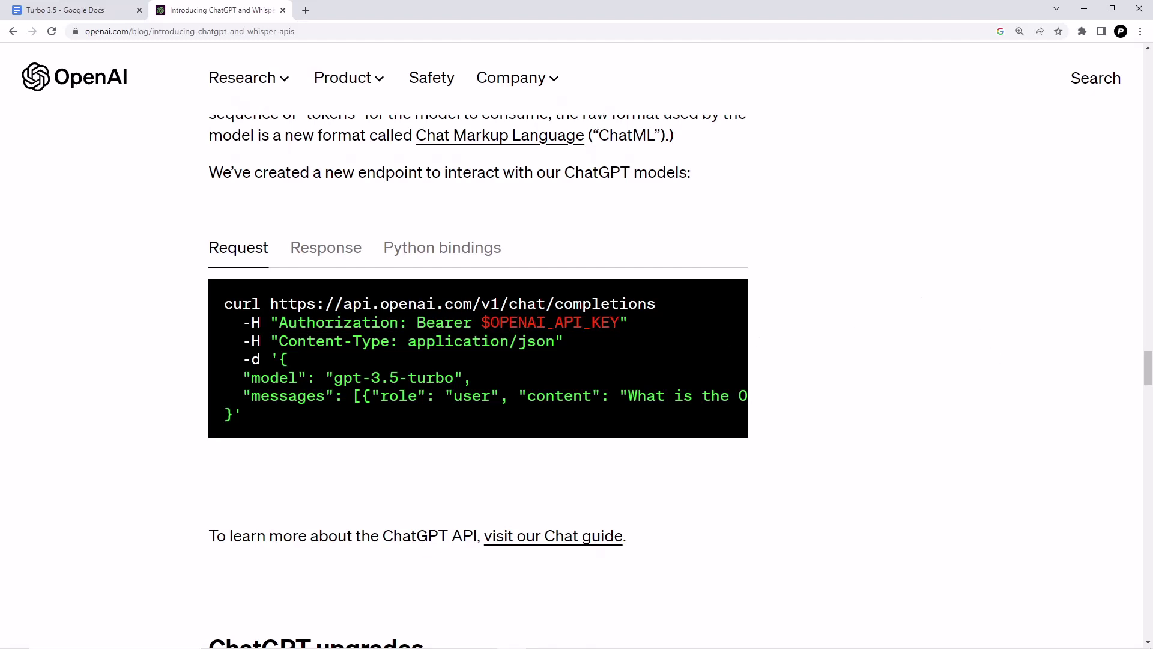
# Step: Highlight the gpt-3.5-turbo model name in the chat completions curl example
pyautogui.moveTo(333, 377); pyautogui.dragTo(454, 377)
pyautogui.click(846, 413)
pyautogui.moveTo(334, 376); pyautogui.dragTo(453, 378)
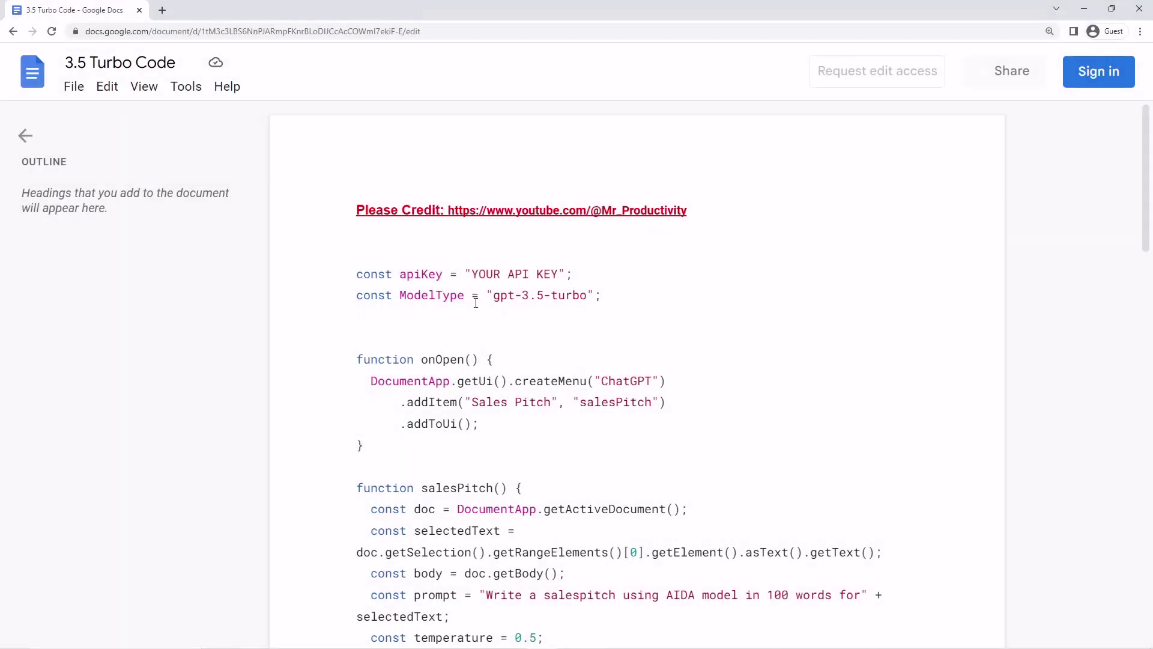
# Step: Highlight the gpt-3.5-turbo model name and the Sales Pitch menu label in the script
pyautogui.moveTo(494, 296); pyautogui.dragTo(592, 295)
pyautogui.click(608, 306)
pyautogui.scroll(-2, 607, 305)
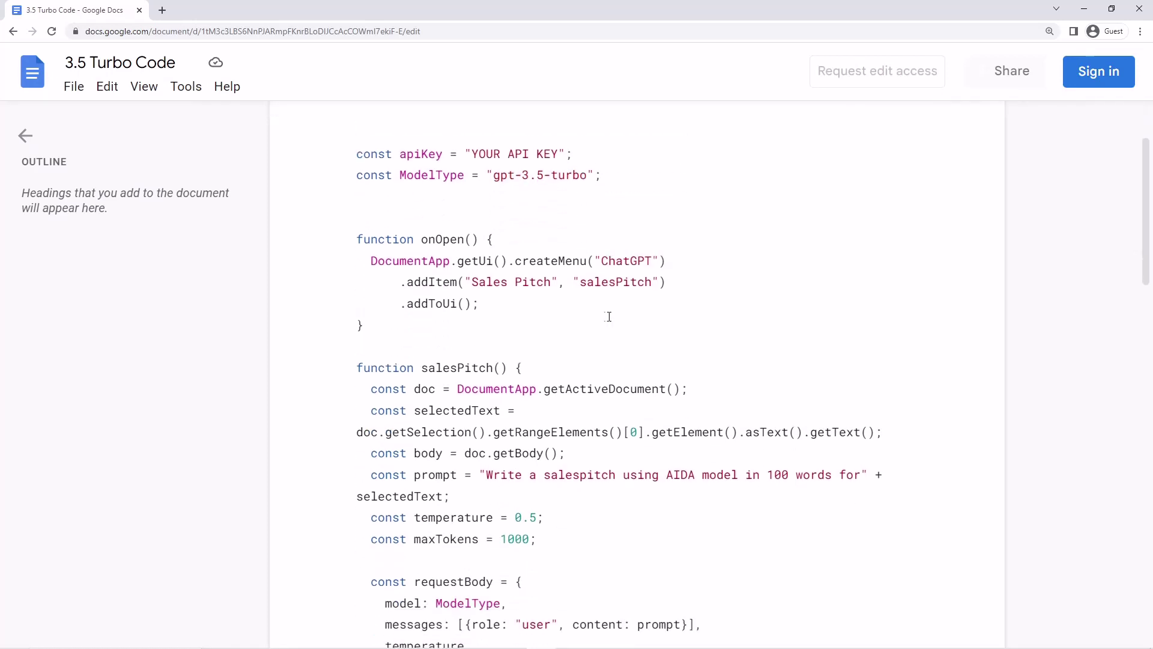
pyautogui.moveTo(472, 282); pyautogui.dragTo(551, 282)
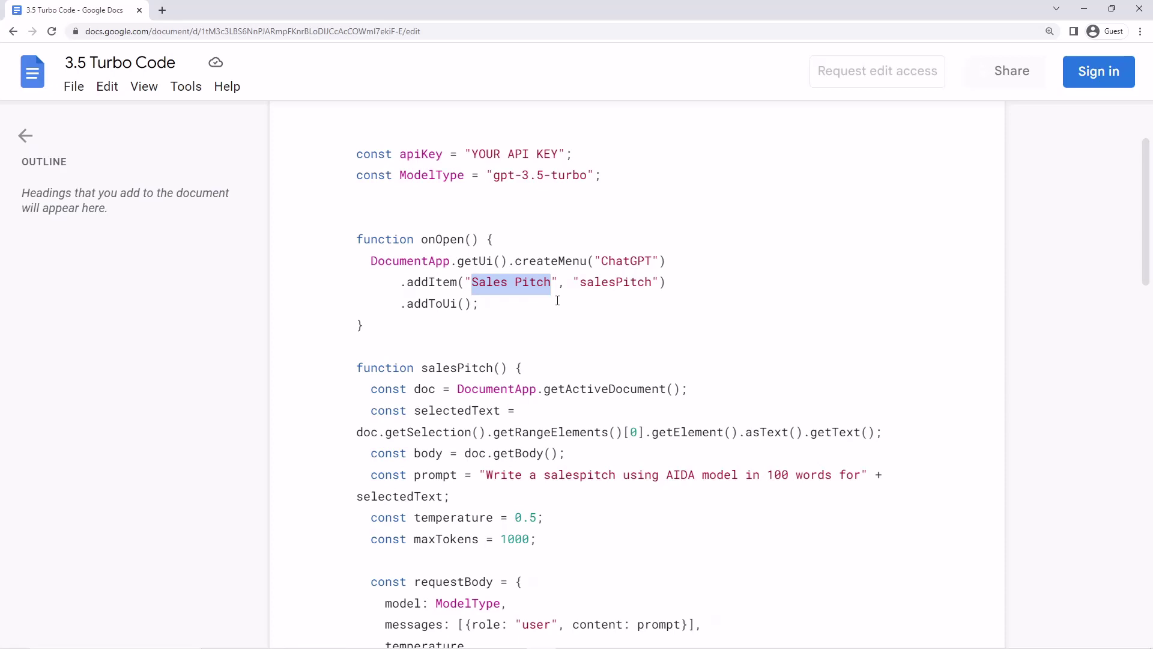
pyautogui.scroll(-2, 557, 301)
pyautogui.click(487, 355)
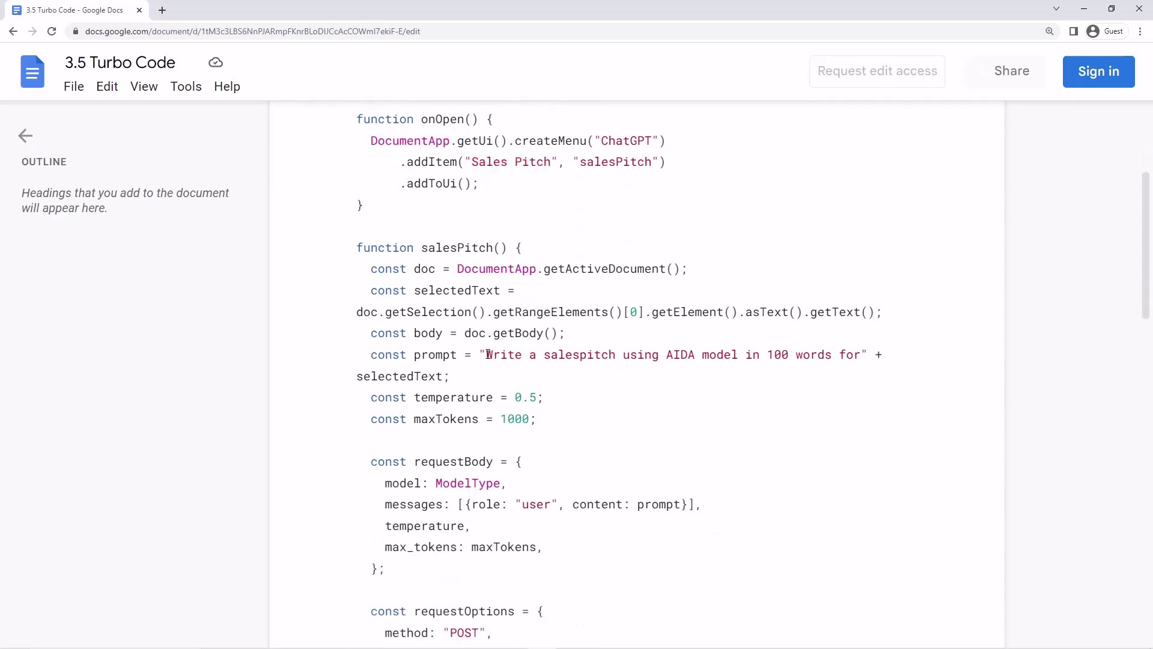
# Step: Highlight the AIDA prompt, dismiss the krisp popup, and select the whole script
pyautogui.moveTo(487, 354); pyautogui.dragTo(860, 355)
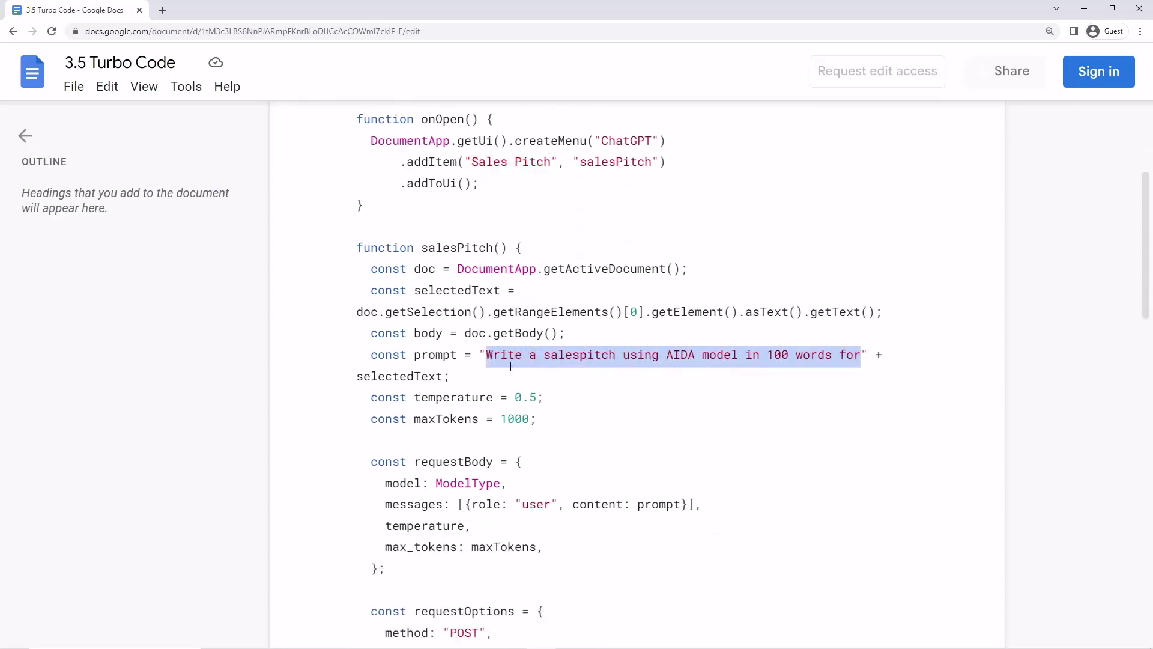
pyautogui.click(539, 356)
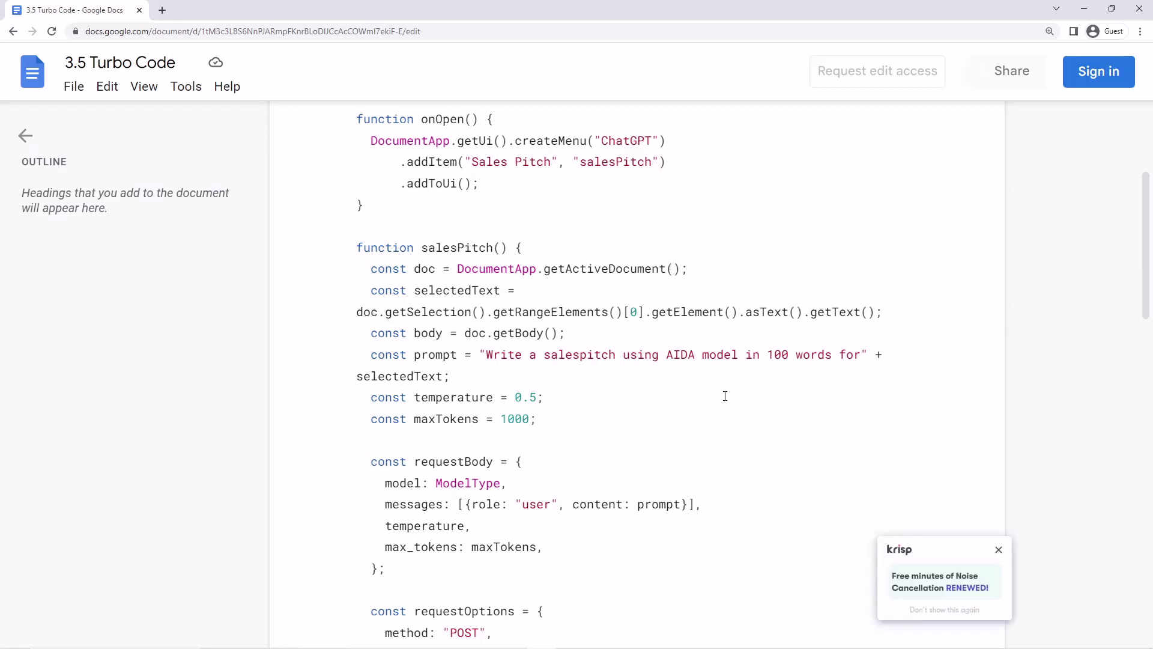
pyautogui.click(998, 549)
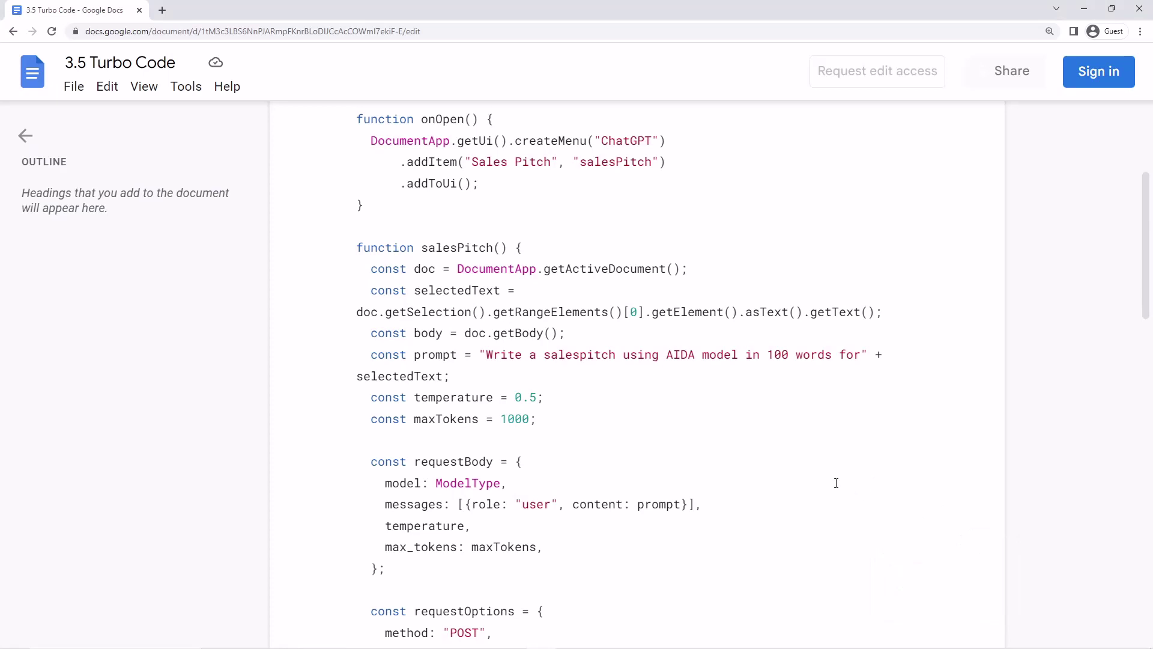
pyautogui.scroll(2, 685, 448)
pyautogui.scroll(2, 685, 450)
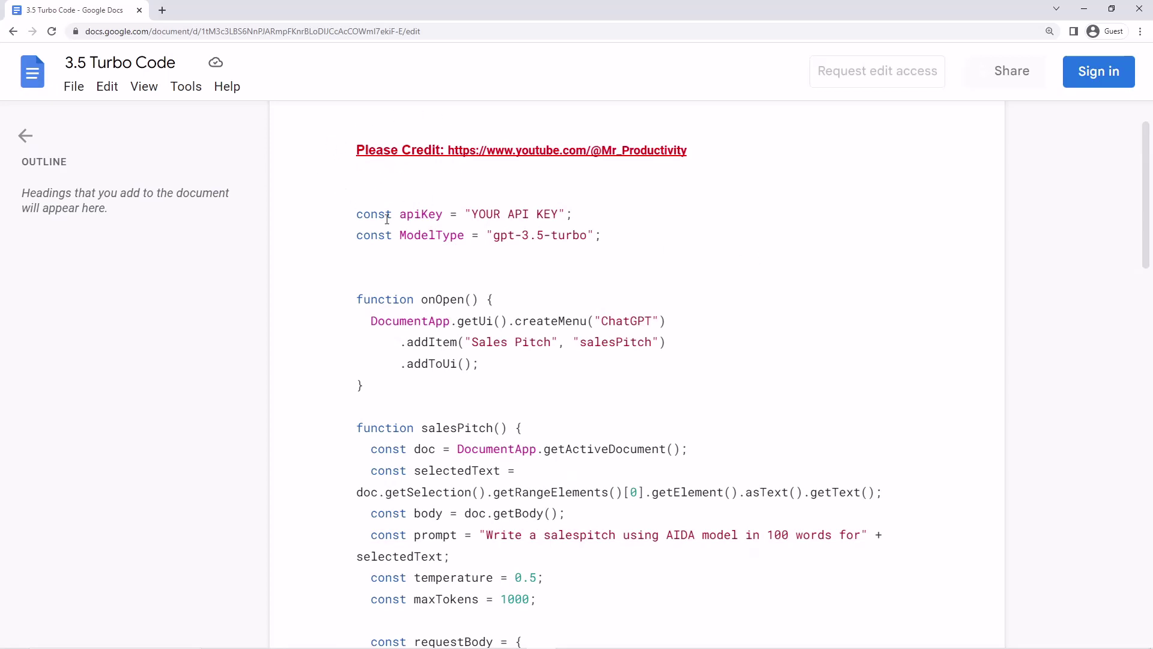
pyautogui.moveTo(356, 213); pyautogui.dragTo(609, 326)
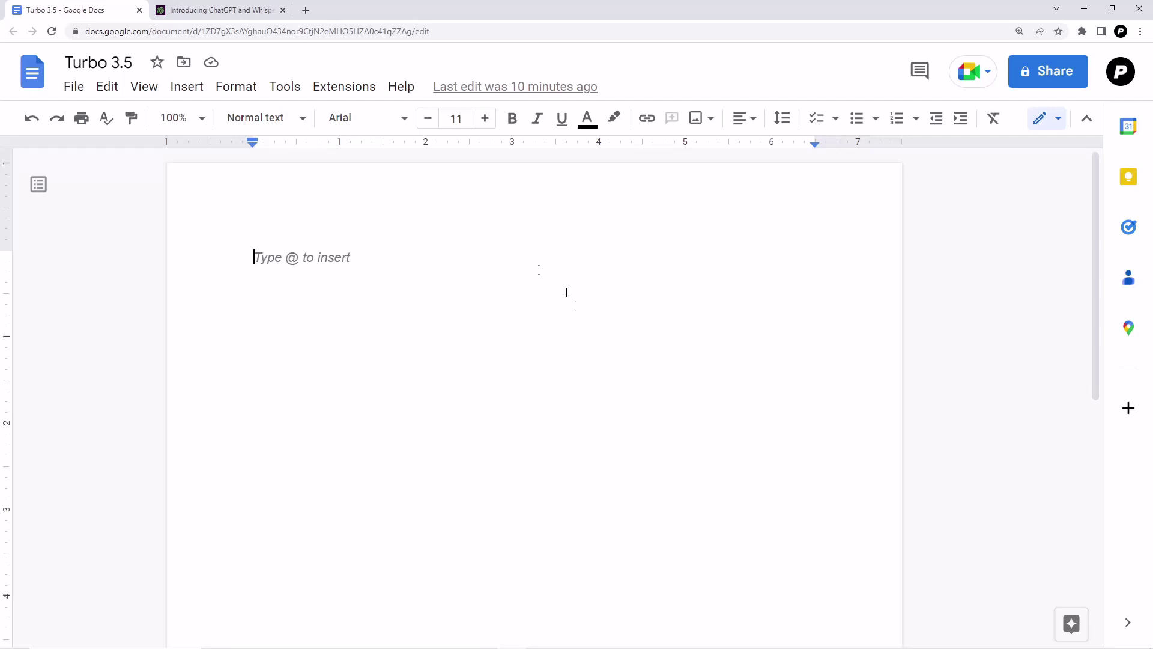
# Step: Paste the copied sales-pitch script into Code.gs and highlight the YOUR API KEY placeholder
pyautogui.click(344, 87)
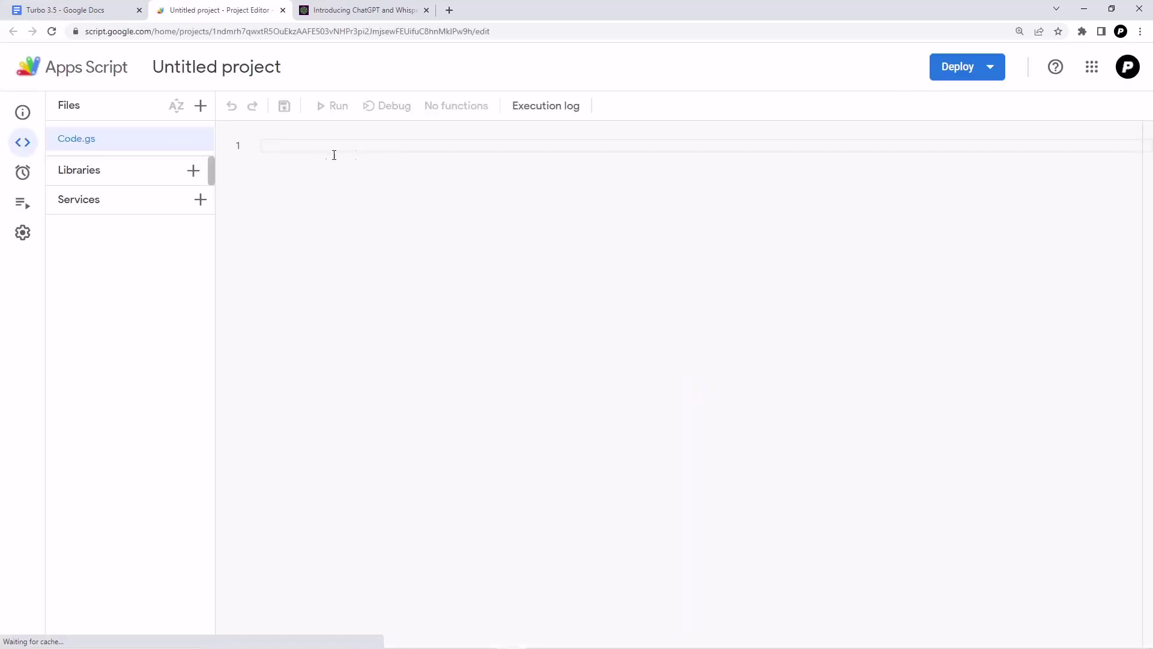
pyautogui.click(326, 154)
pyautogui.hotkey('ctrl', 'v')
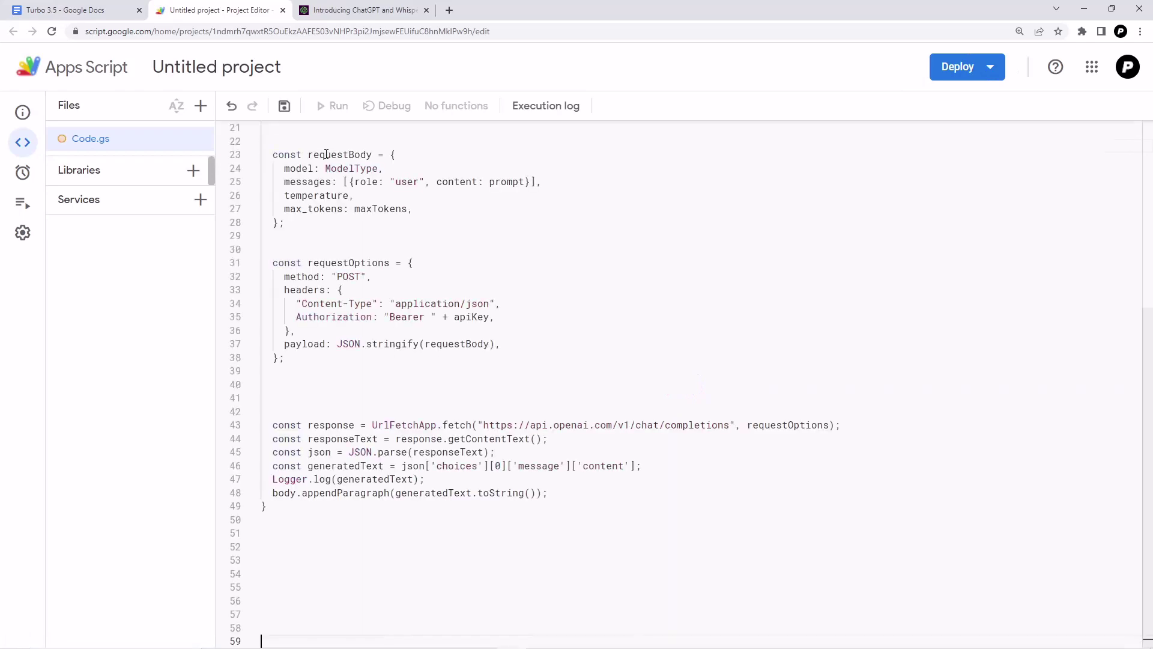
pyautogui.scroll(5, 523, 241)
pyautogui.scroll(5, 523, 240)
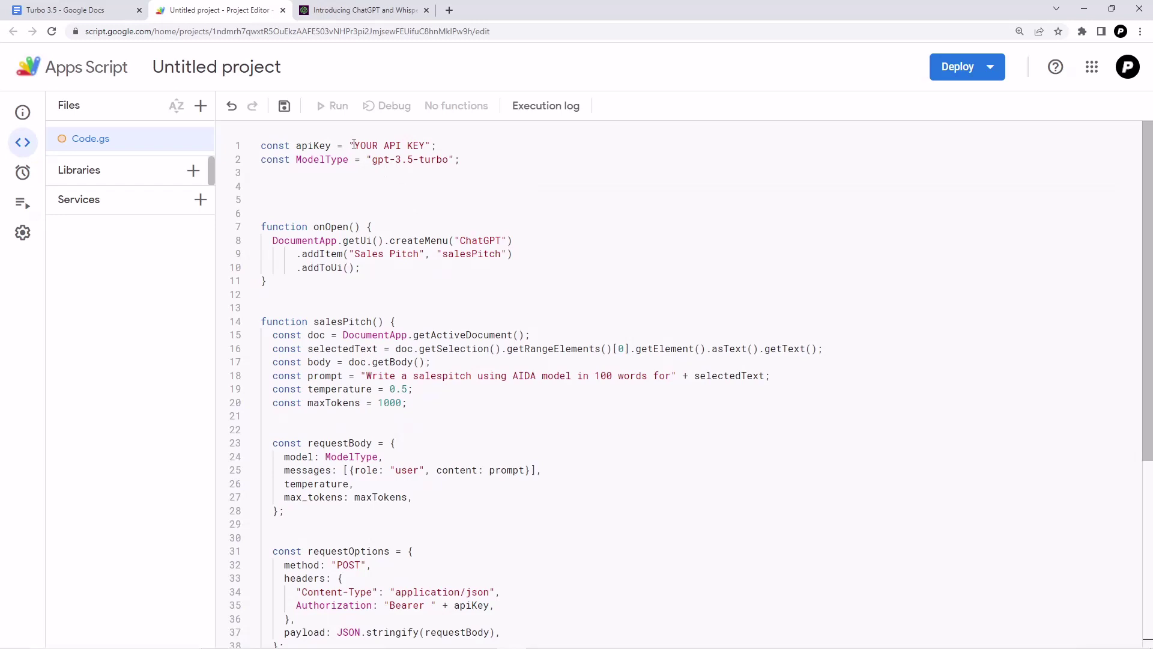
pyautogui.moveTo(355, 145); pyautogui.dragTo(426, 145)
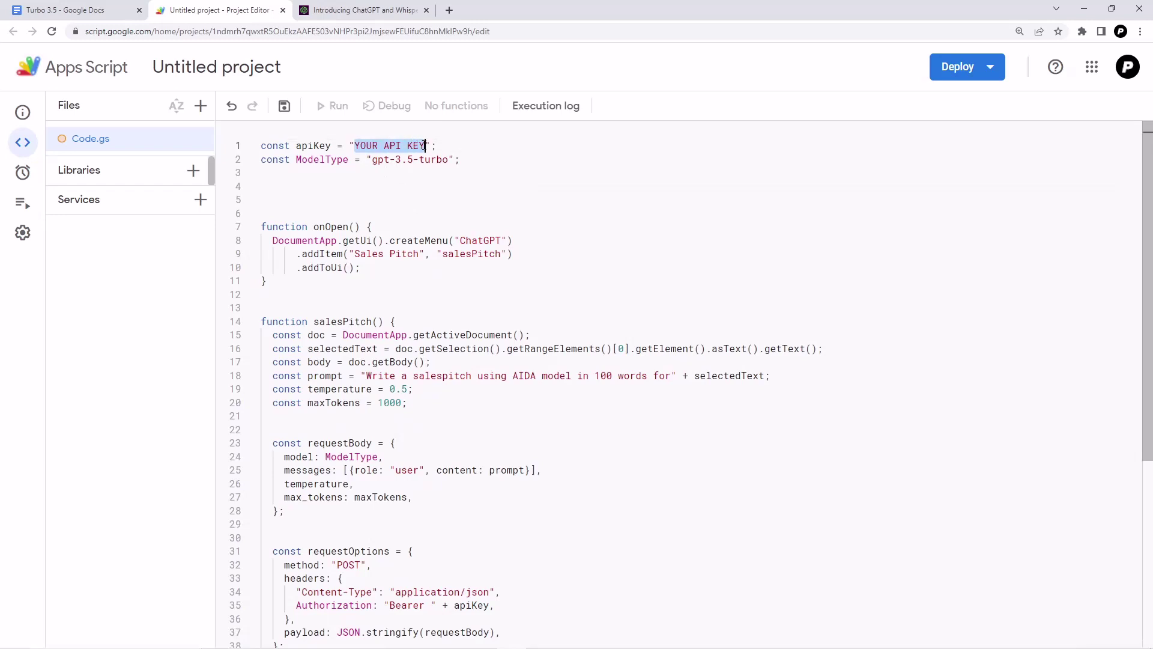
# Step: Highlight the line 18 AIDA prompt and the line 9 Sales Pitch addItem call in Code.gs
pyautogui.click(297, 253)
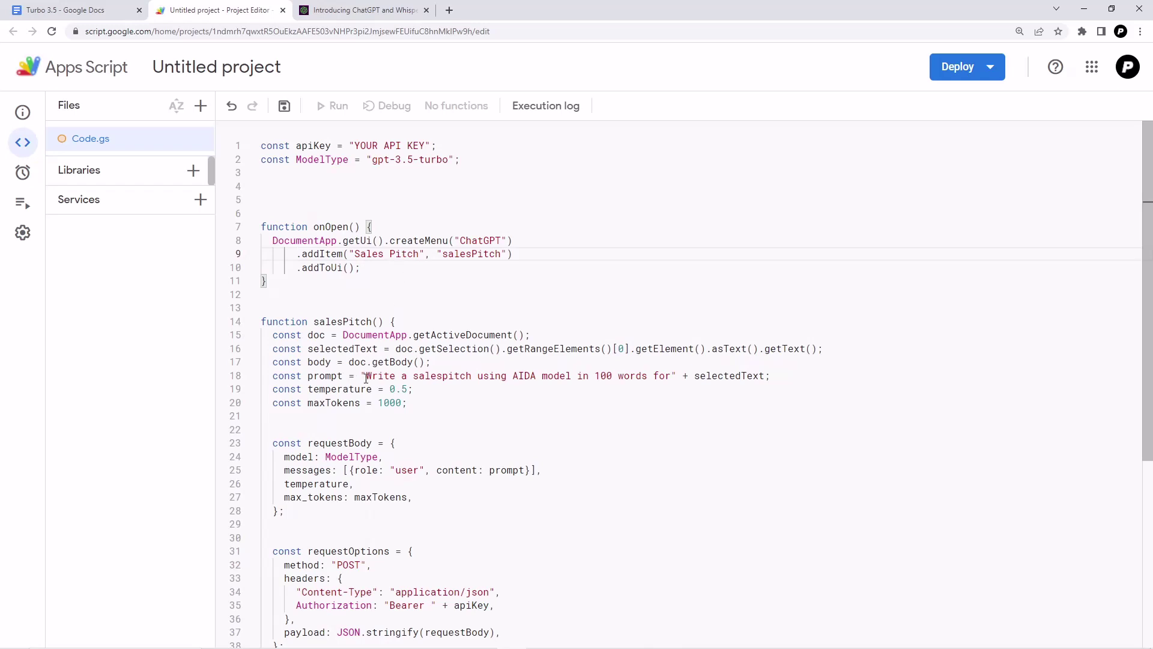
pyautogui.moveTo(367, 376); pyautogui.dragTo(720, 376)
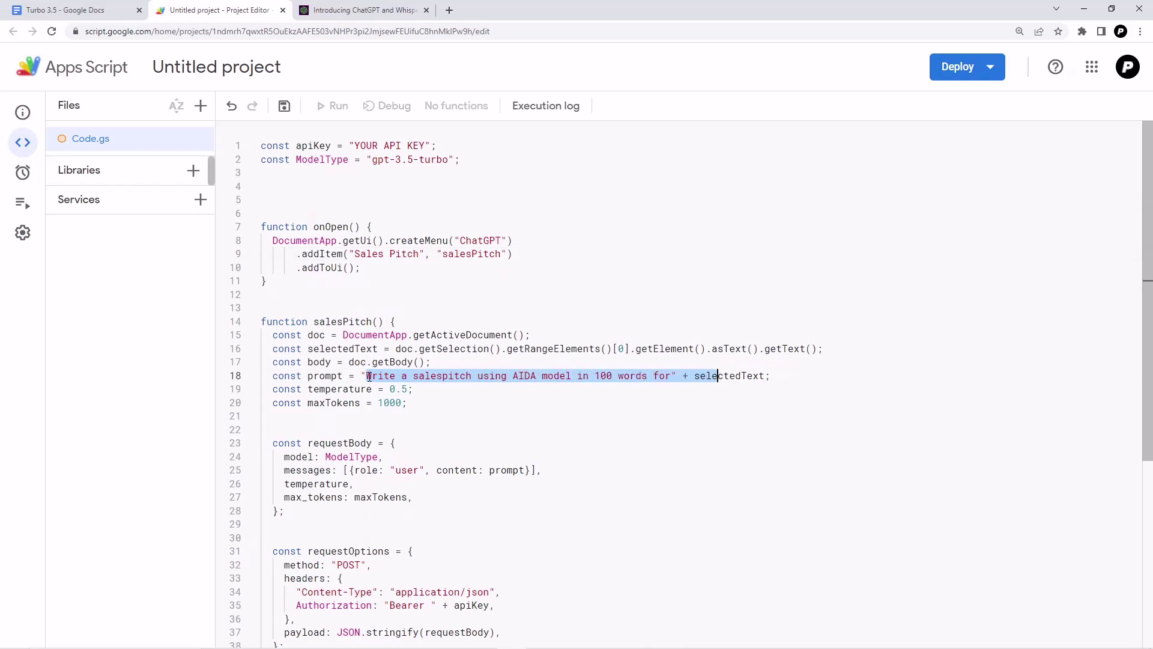
pyautogui.press('Left')
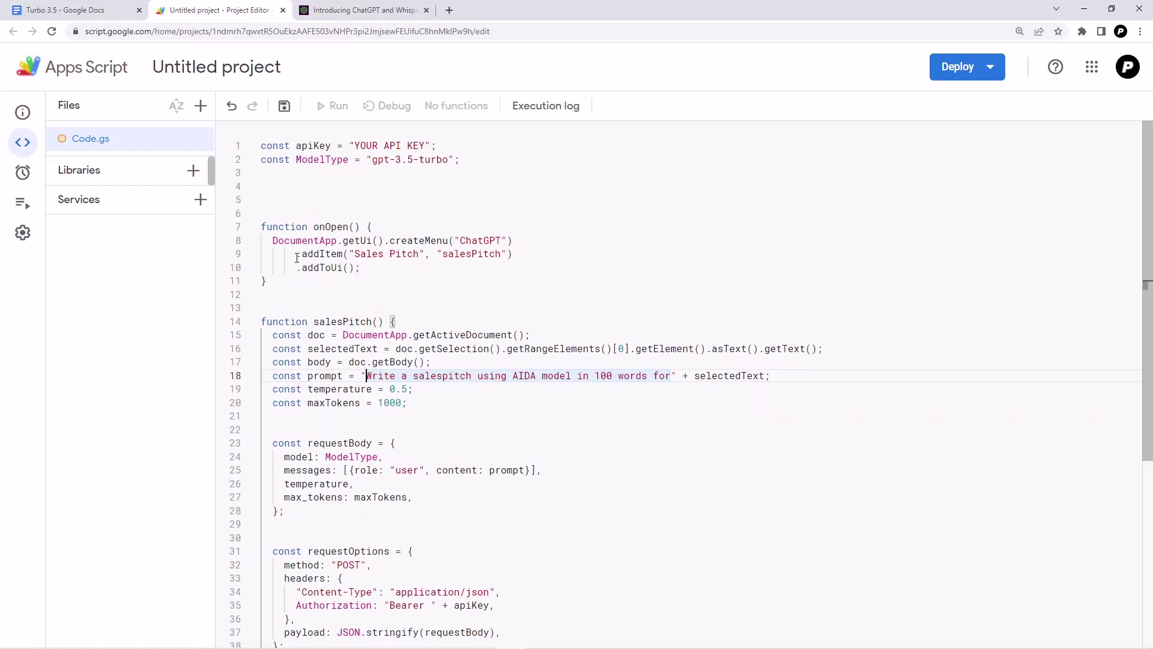
pyautogui.moveTo(296, 254); pyautogui.dragTo(514, 254)
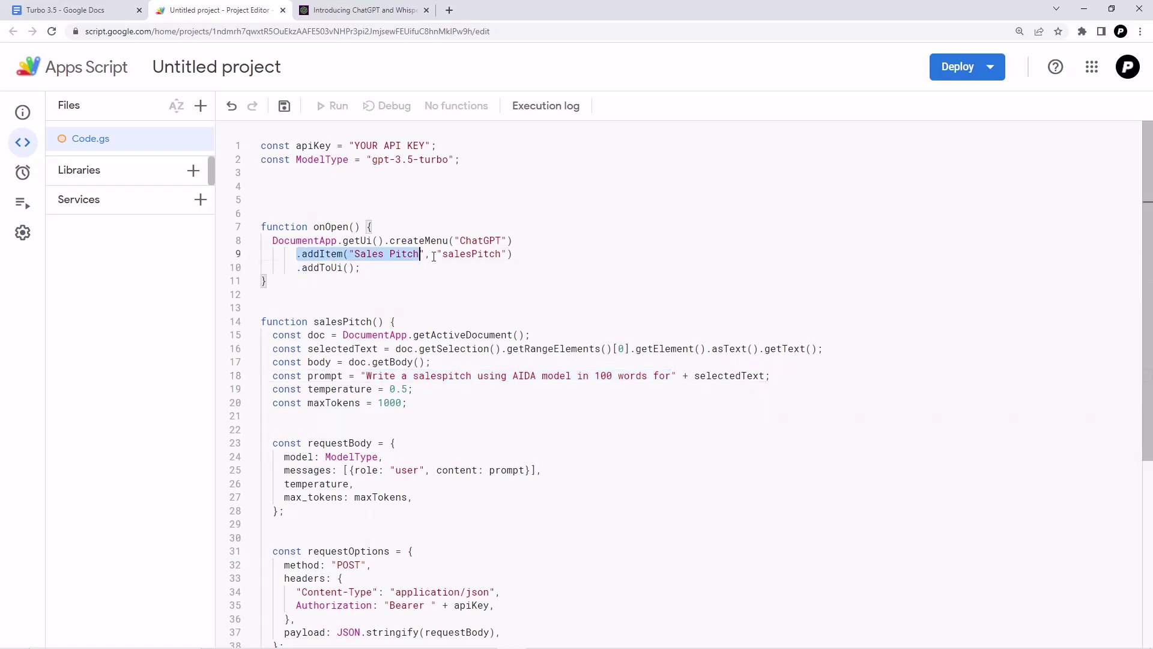
pyautogui.click(439, 295)
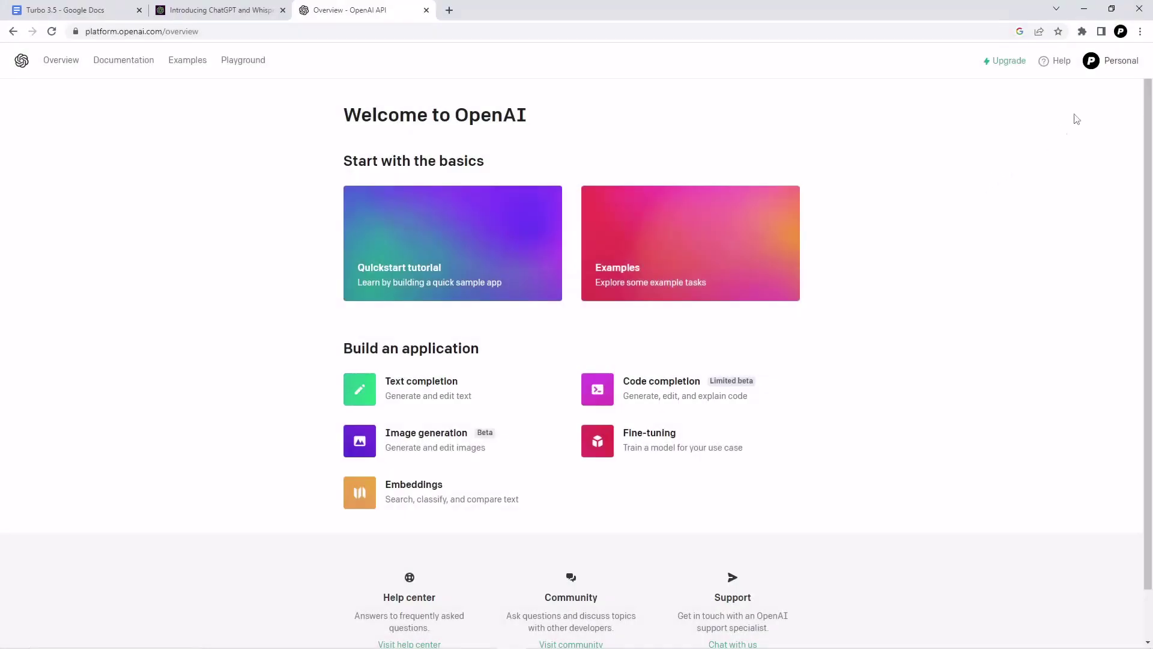
# Step: Generate and copy a new OpenAI secret key, then reopen the Turbo 3.5 Apps Script project
pyautogui.click(1100, 67)
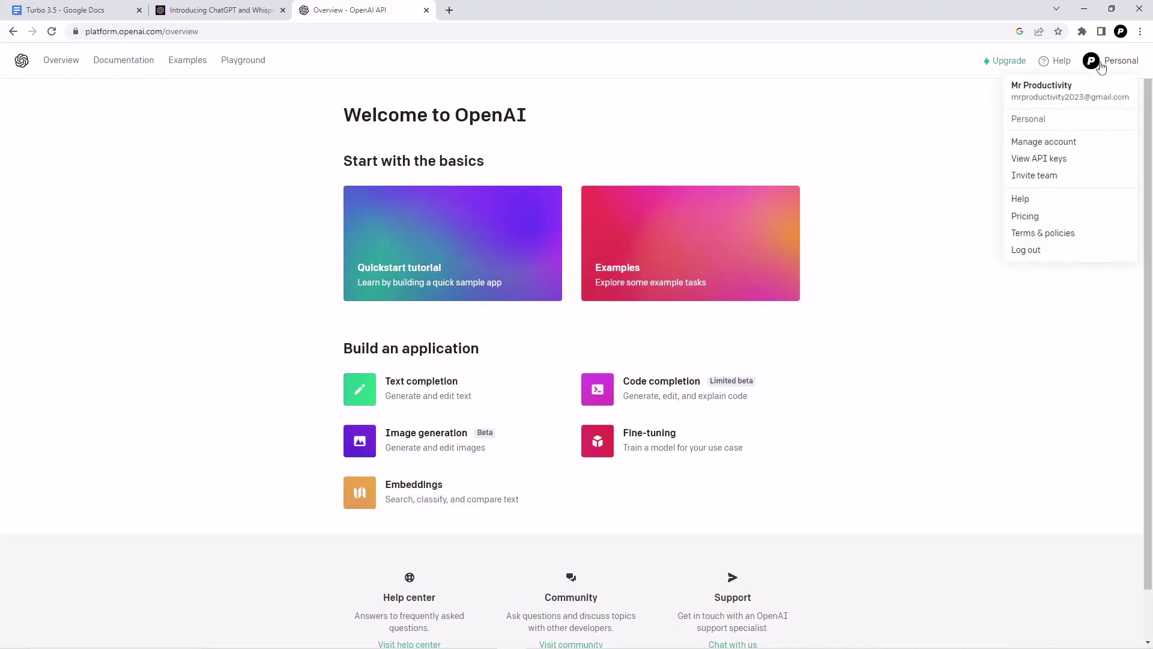
pyautogui.click(1038, 159)
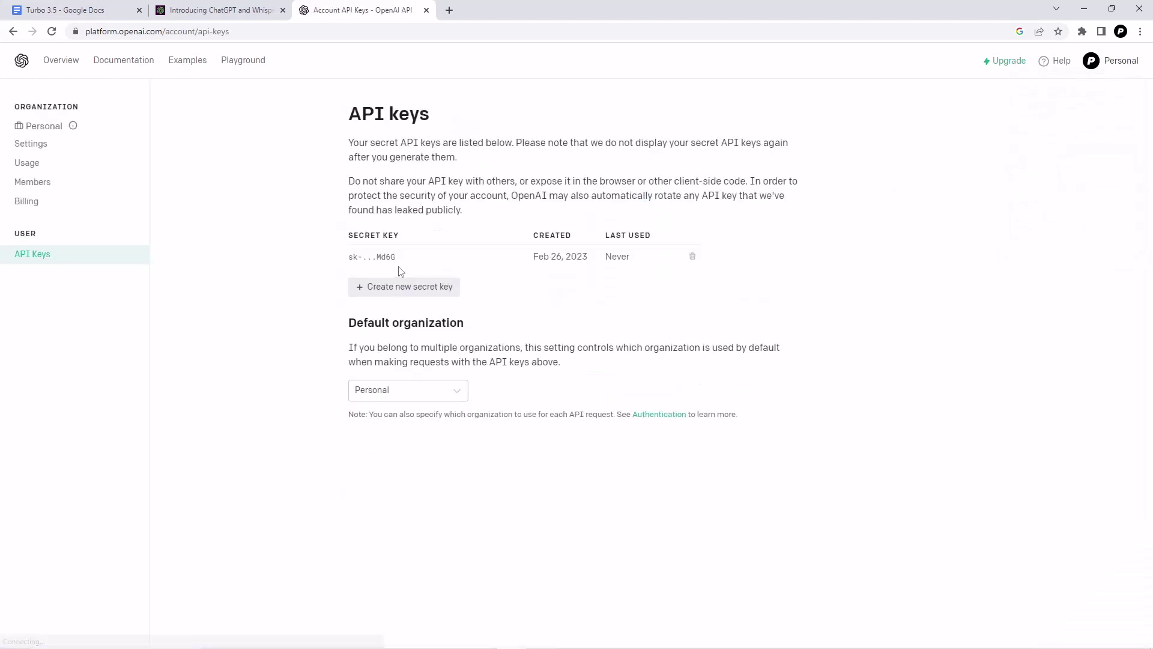
pyautogui.click(397, 286)
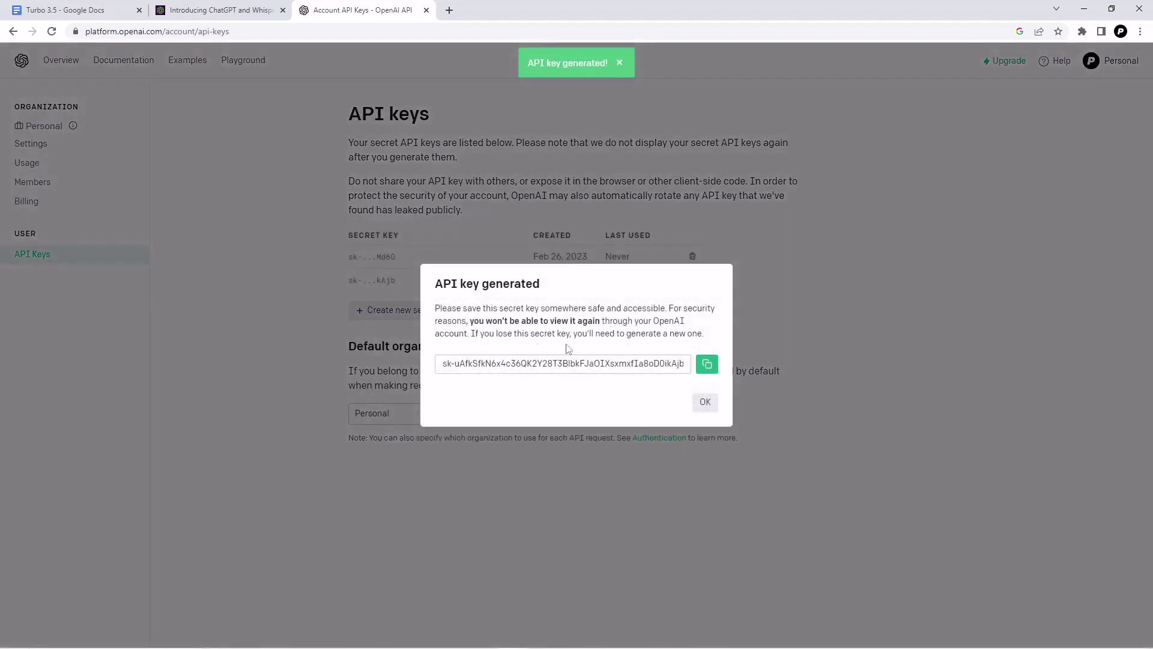
pyautogui.click(707, 367)
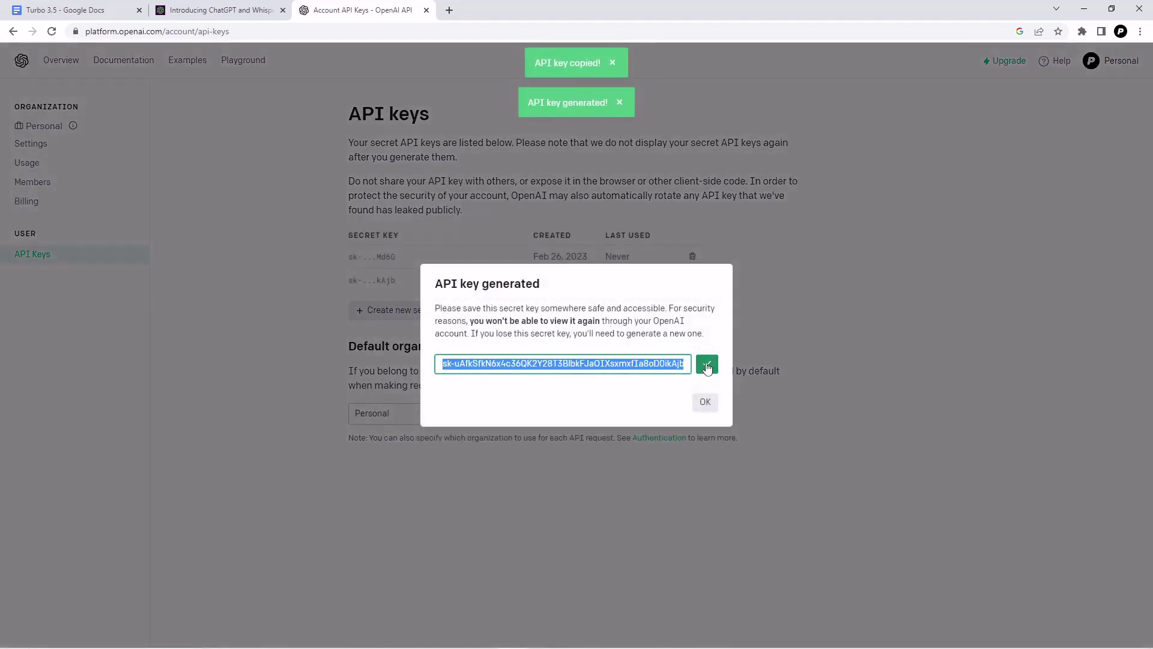
pyautogui.click(705, 402)
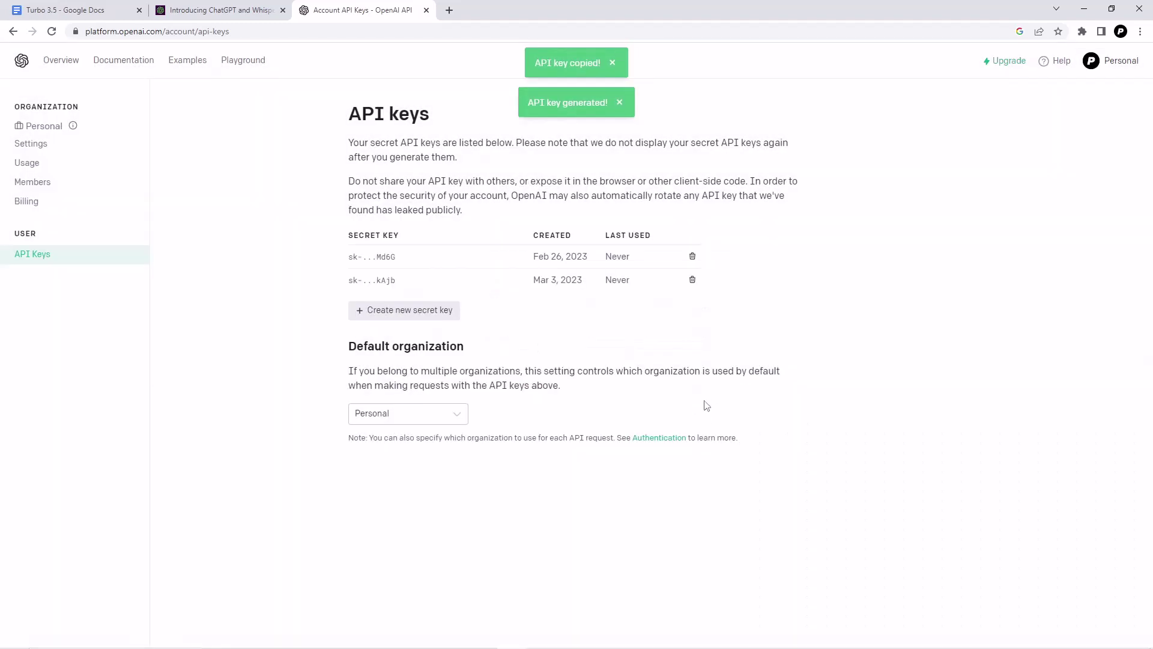
pyautogui.click(61, 11)
pyautogui.click(343, 86)
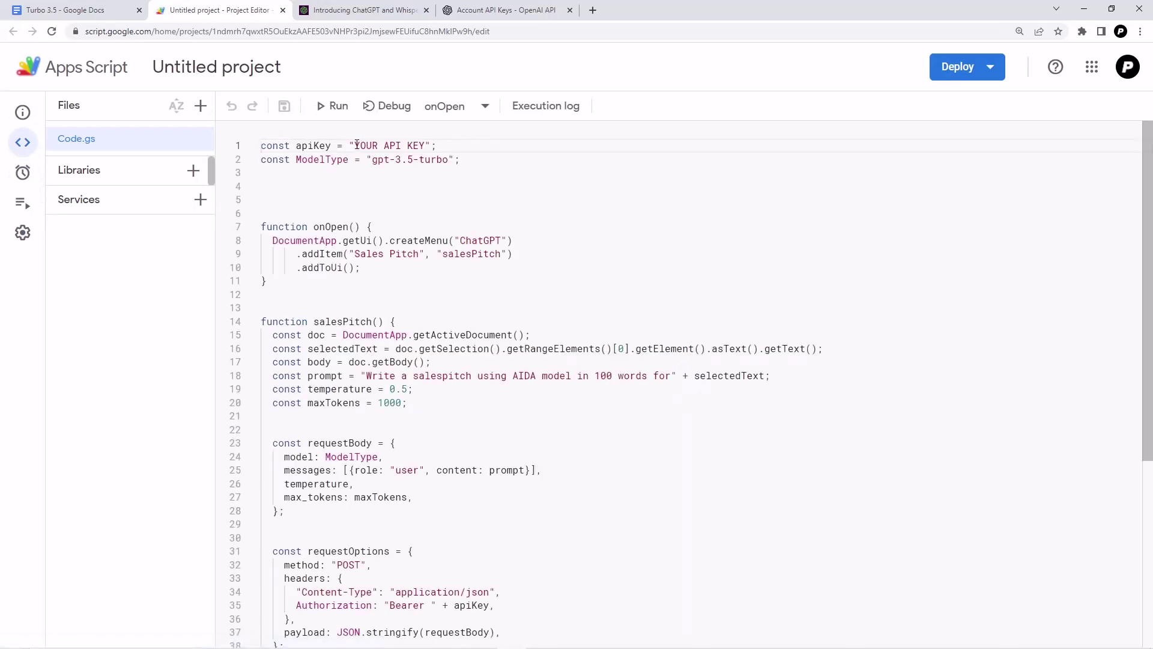
# Step: Paste the new secret key over YOUR API KEY on line 1 and save the project
pyautogui.moveTo(355, 146); pyautogui.dragTo(426, 144)
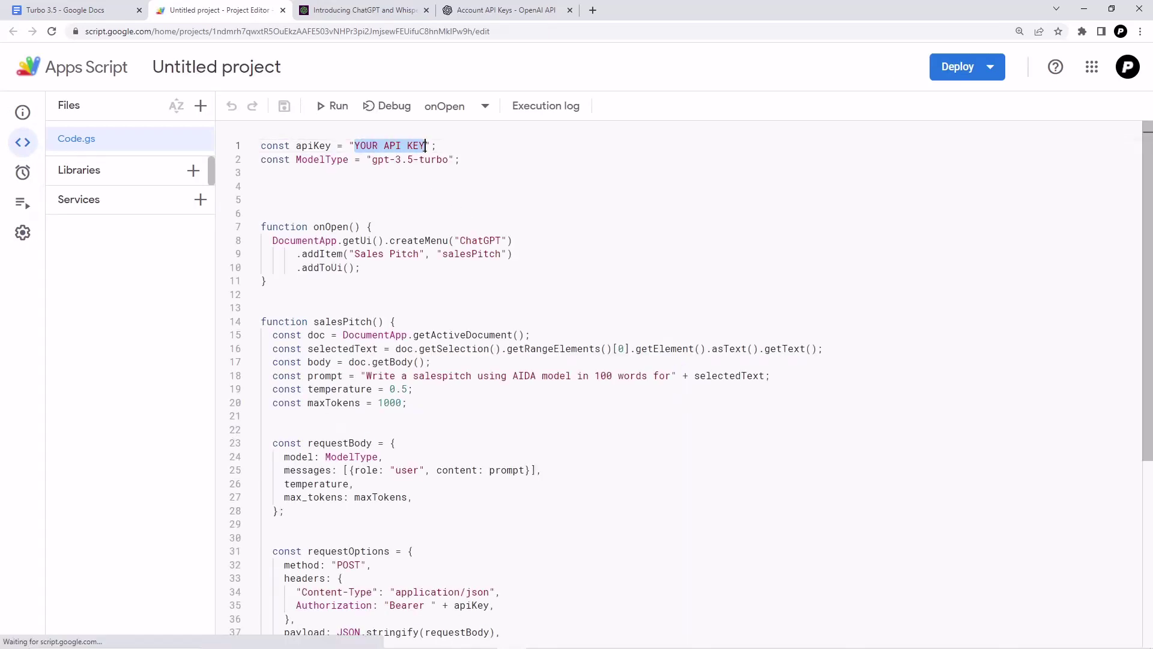
pyautogui.hotkey('ctrl', 'v')
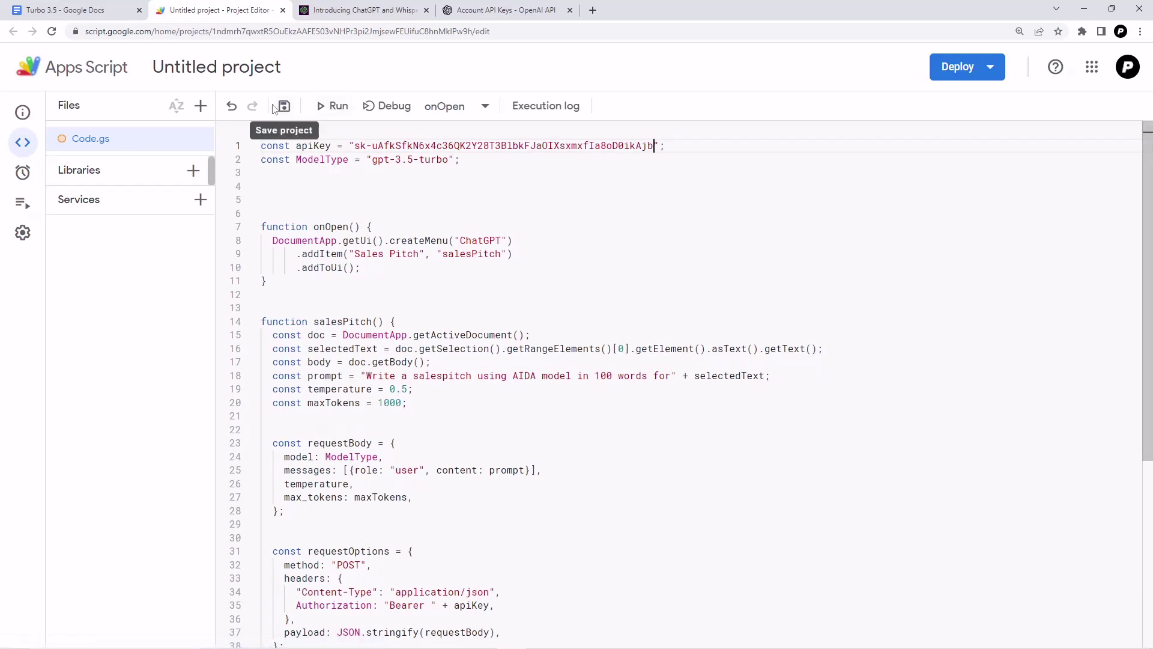
pyautogui.click(286, 106)
pyautogui.click(285, 106)
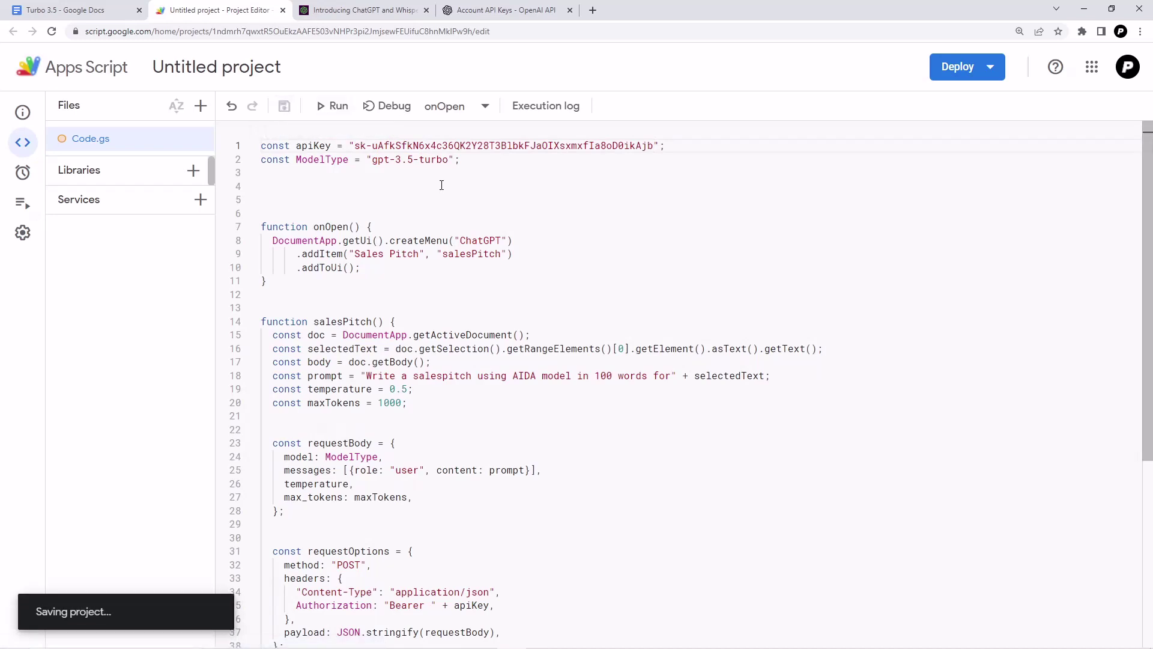
# Step: Reload the Turbo 3.5 doc, select '5 dollar pen', and run ChatGPT > Sales Pitch
pyautogui.hotkey('ctrl', '1')
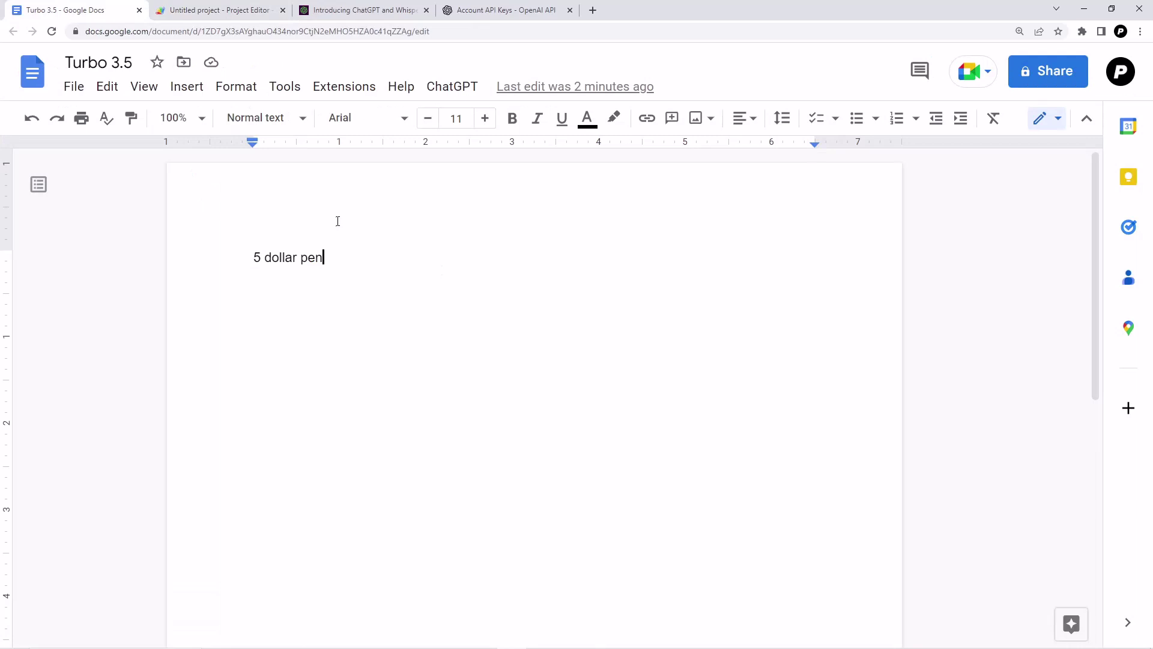
pyautogui.click(52, 31)
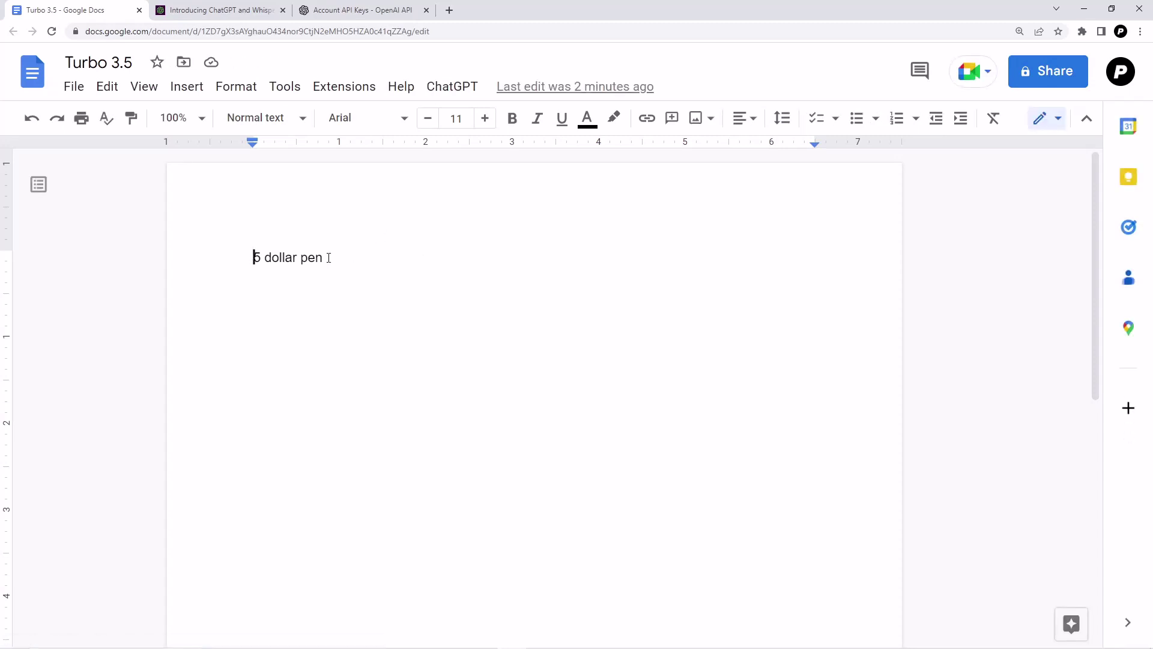
pyautogui.moveTo(325, 257); pyautogui.dragTo(254, 257)
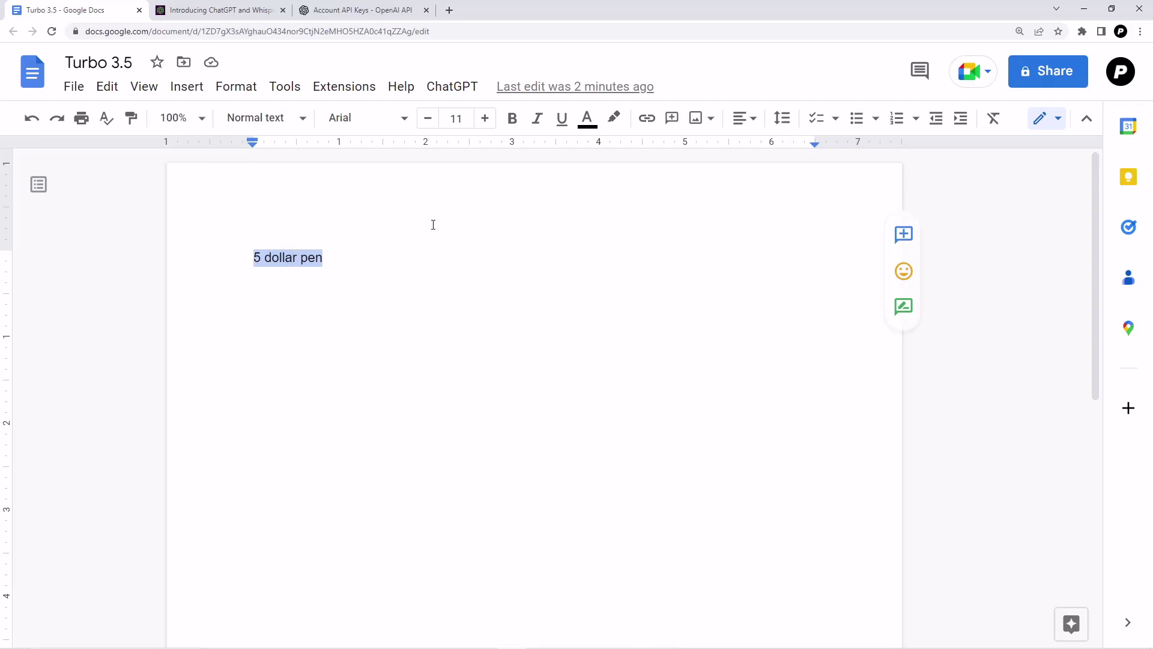
pyautogui.click(452, 87)
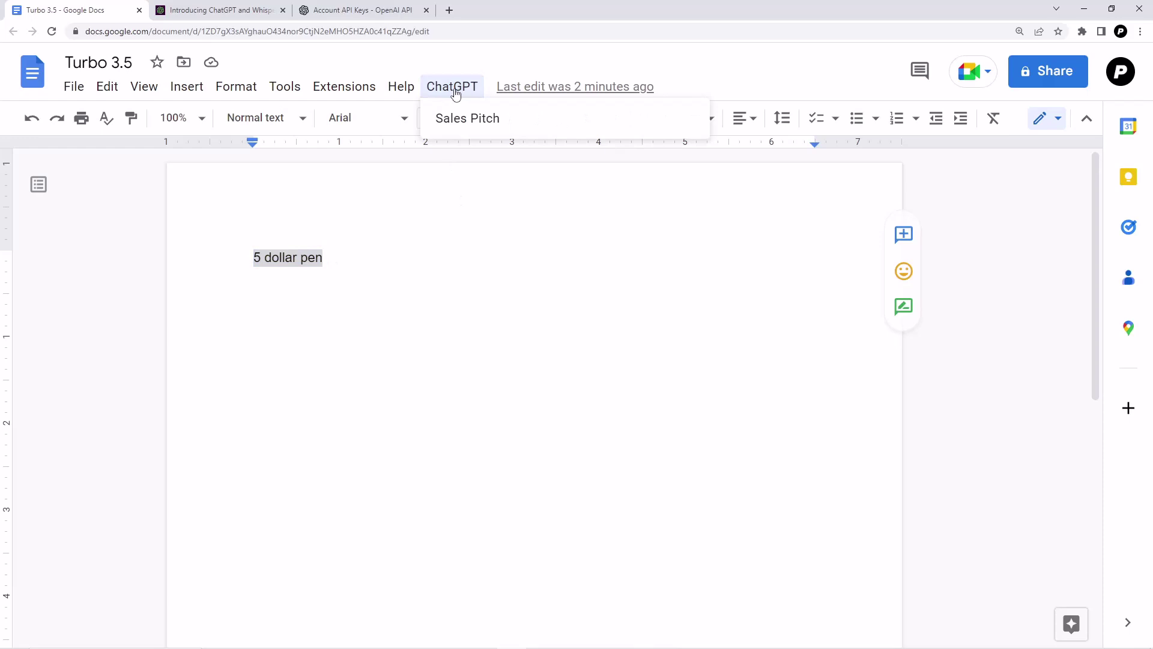
pyautogui.click(468, 119)
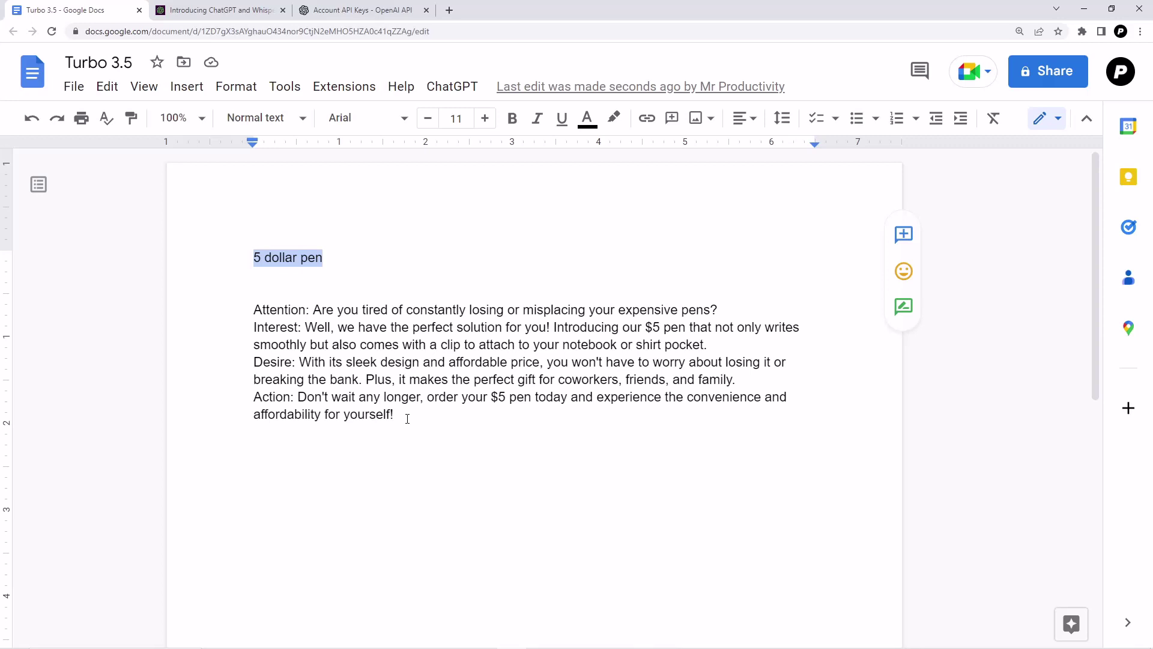
# Step: Insert blank lines after the Attention, Interest and Desire paragraphs of the pitch
pyautogui.click(756, 311)
pyautogui.press('Return')
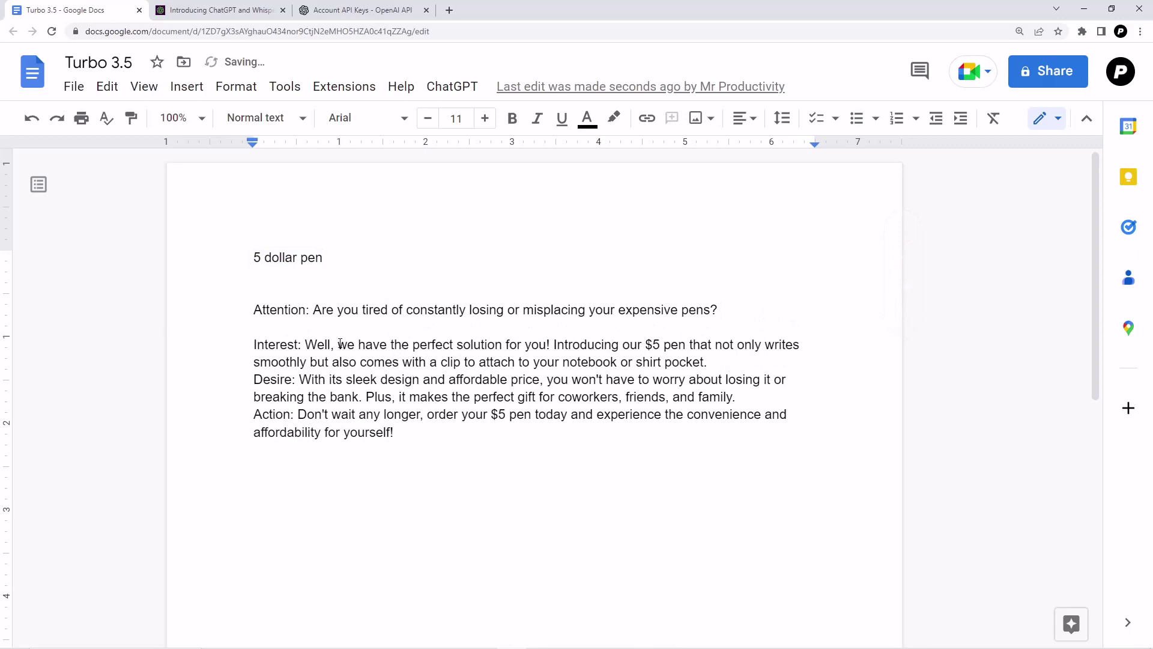
pyautogui.doubleClick(716, 362)
pyautogui.press('Right')
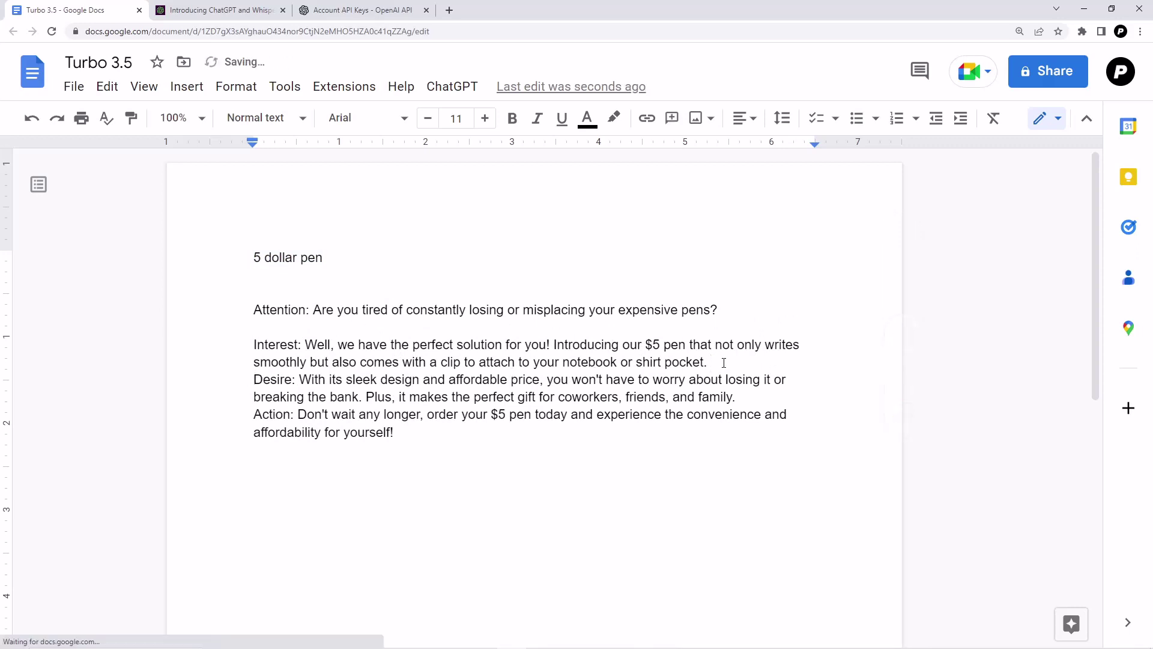
pyautogui.press('Return')
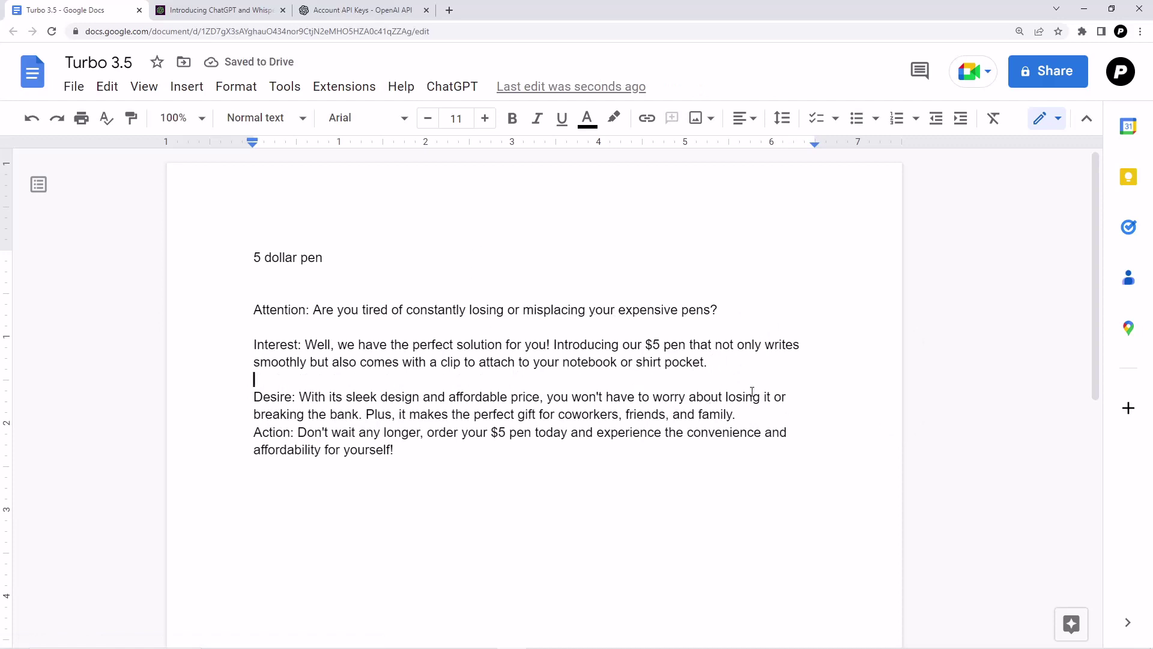
pyautogui.click(737, 413)
pyautogui.press('Return')
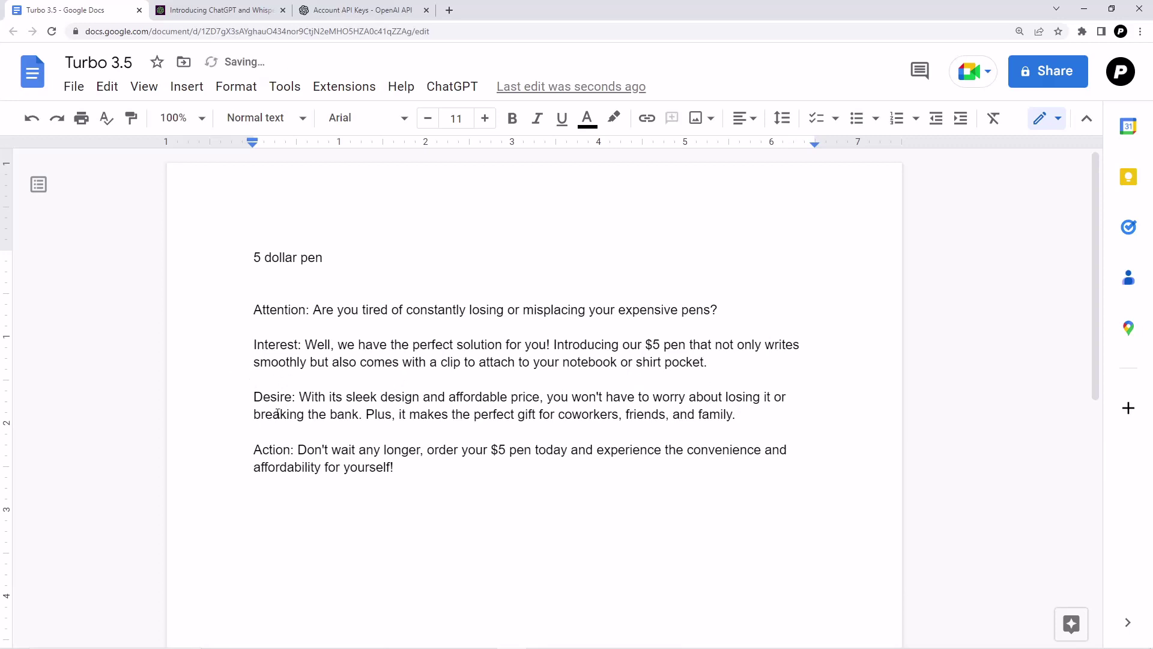
pyautogui.click(426, 471)
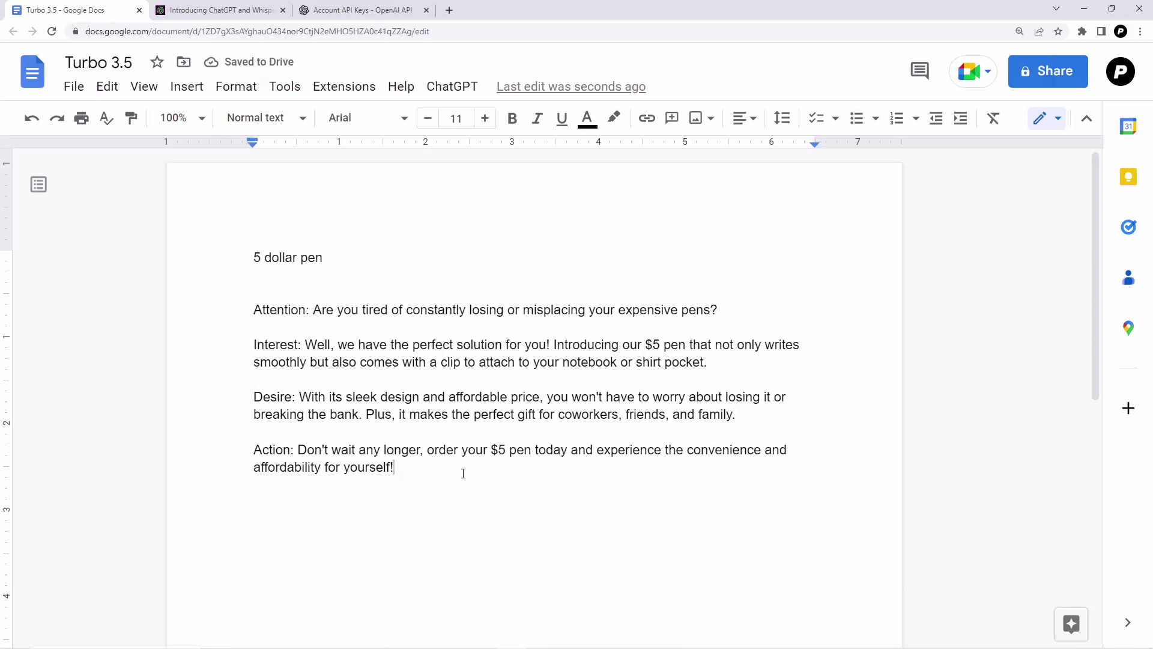